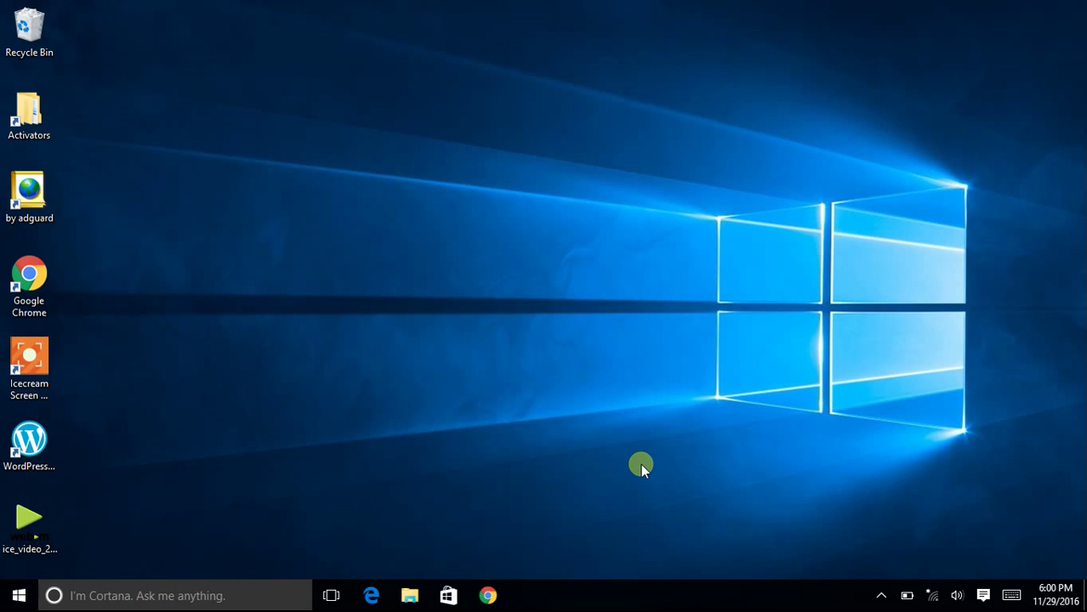
Search the Start menu for 'feature' and open Turn Windows features on or off
key(super)
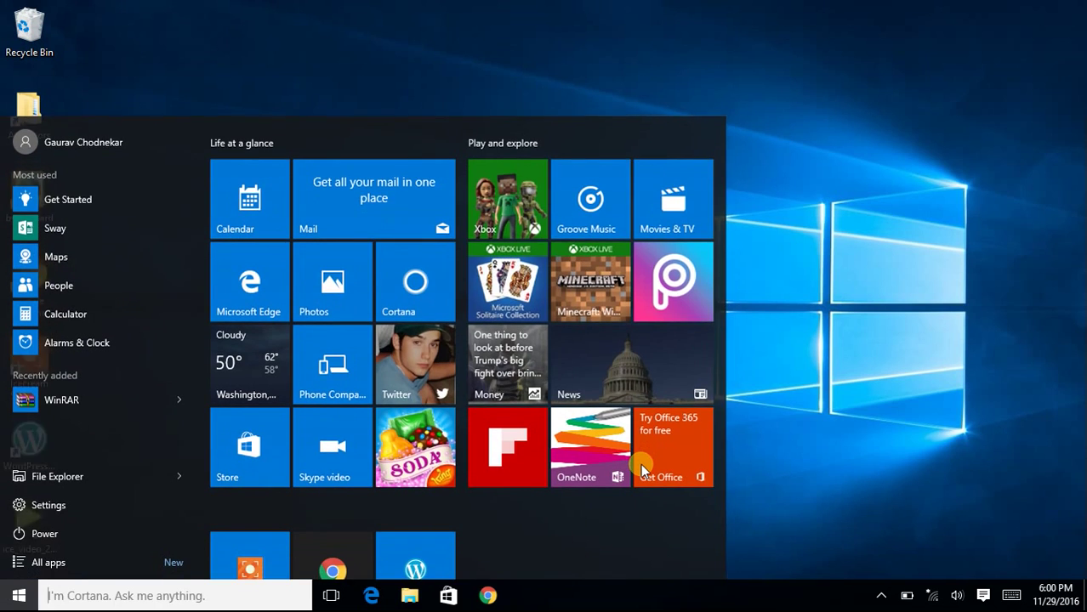
text(feature)
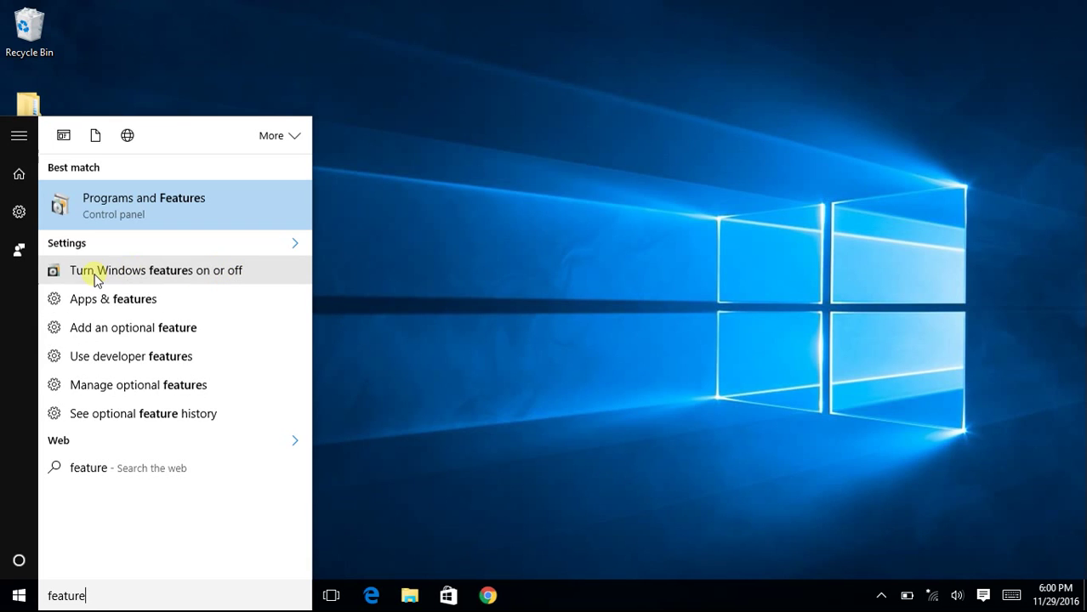
click(212, 273)
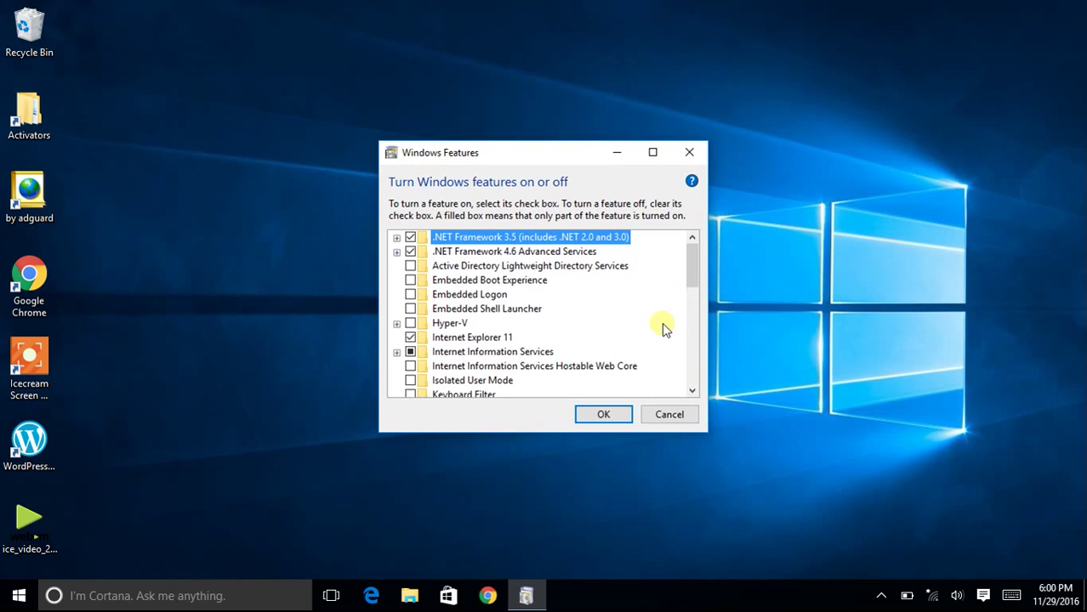
Enable .NET Framework 3.5 with both Windows Communication Foundation components and apply the change
click(396, 238)
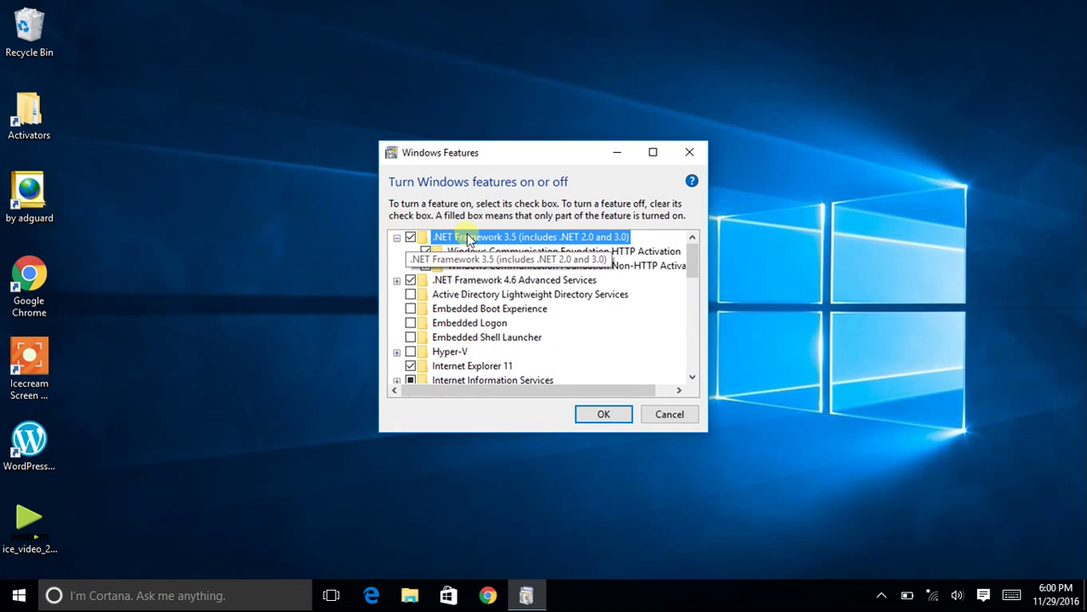
click(409, 239)
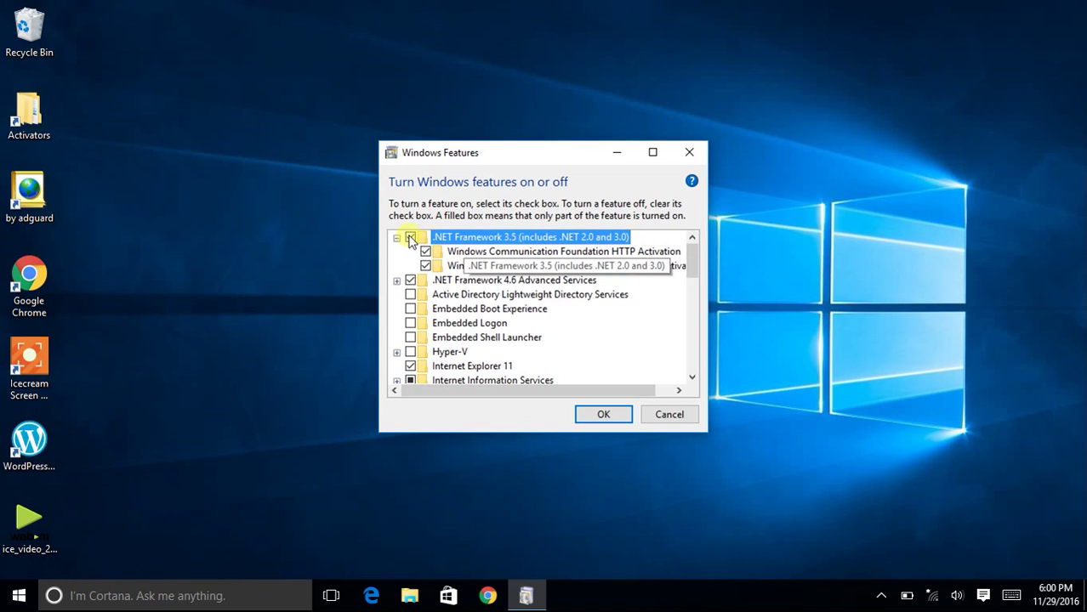
scroll(405, 330, down, 1)
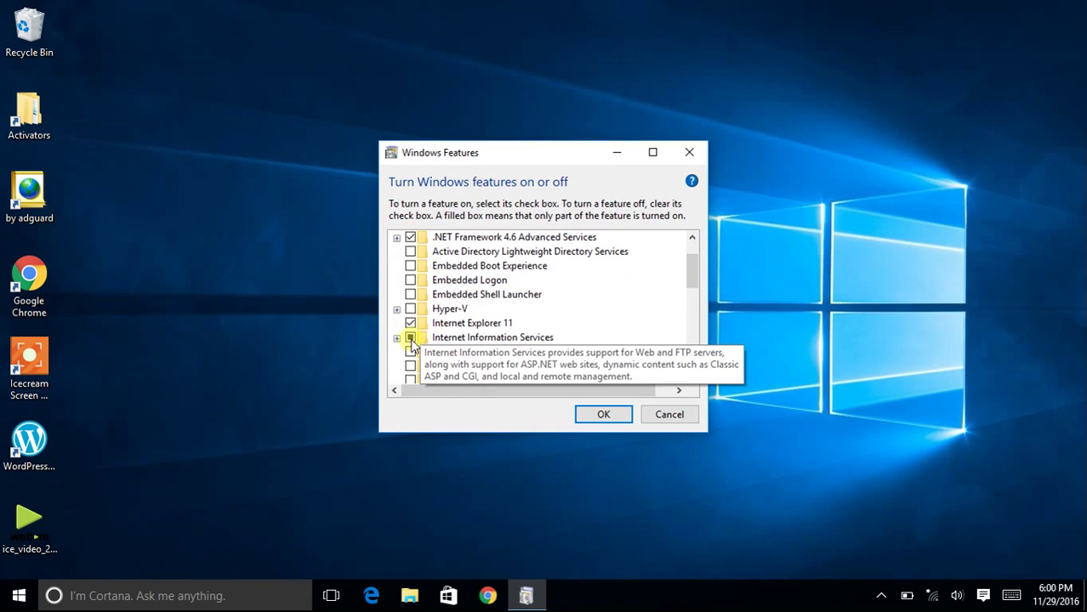
click(411, 338)
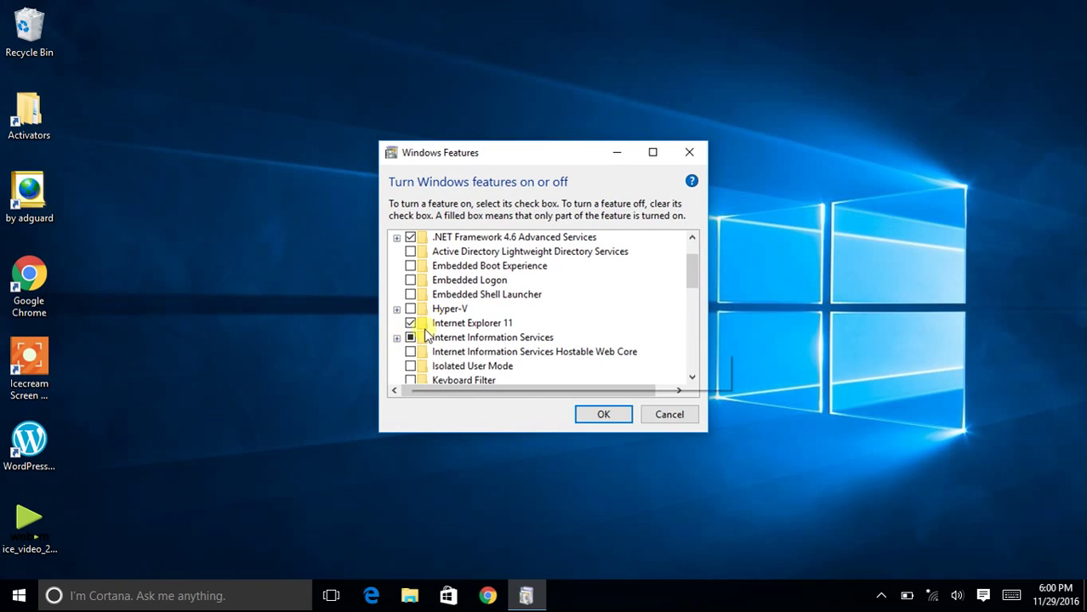
scroll(425, 297, up, 1)
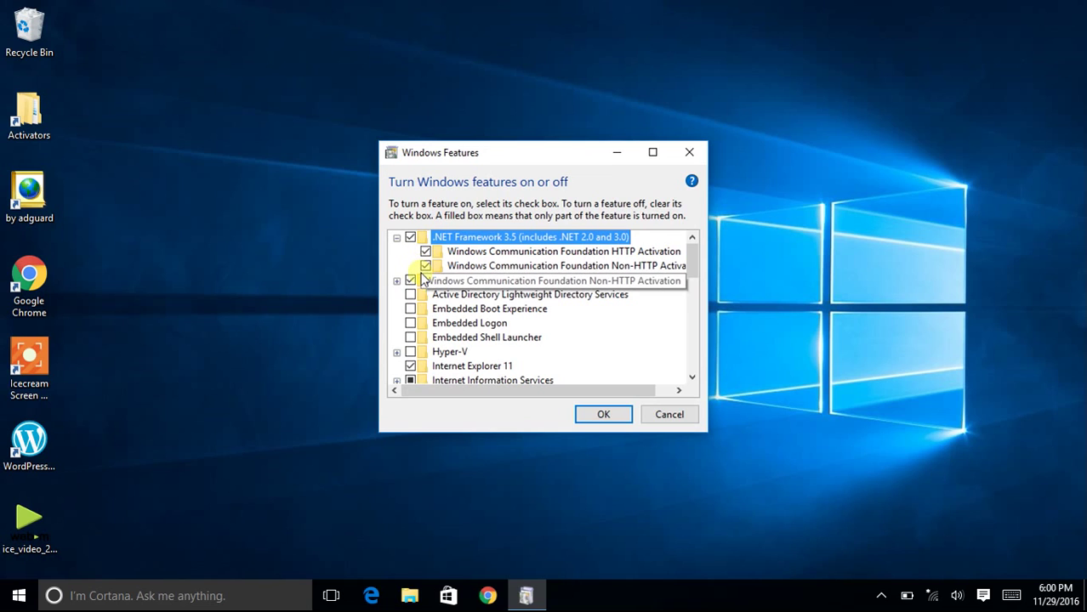
click(597, 414)
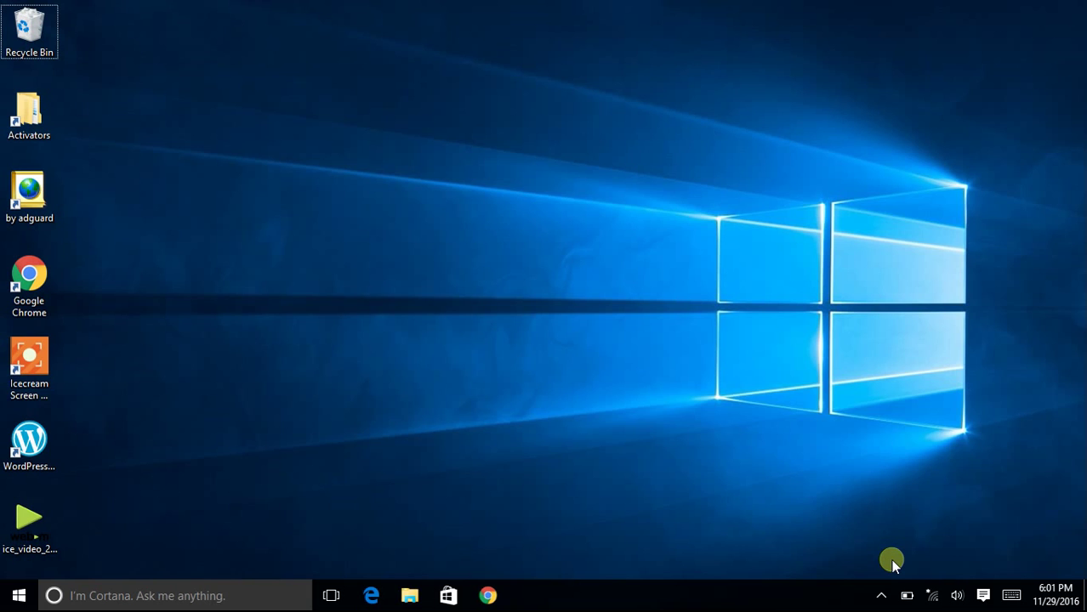
In a new Explorer window, go to E:\Setups\SolidWorks.2017.SP0.Premium-SSQ\_SolidSQUAD_
key(super+e)
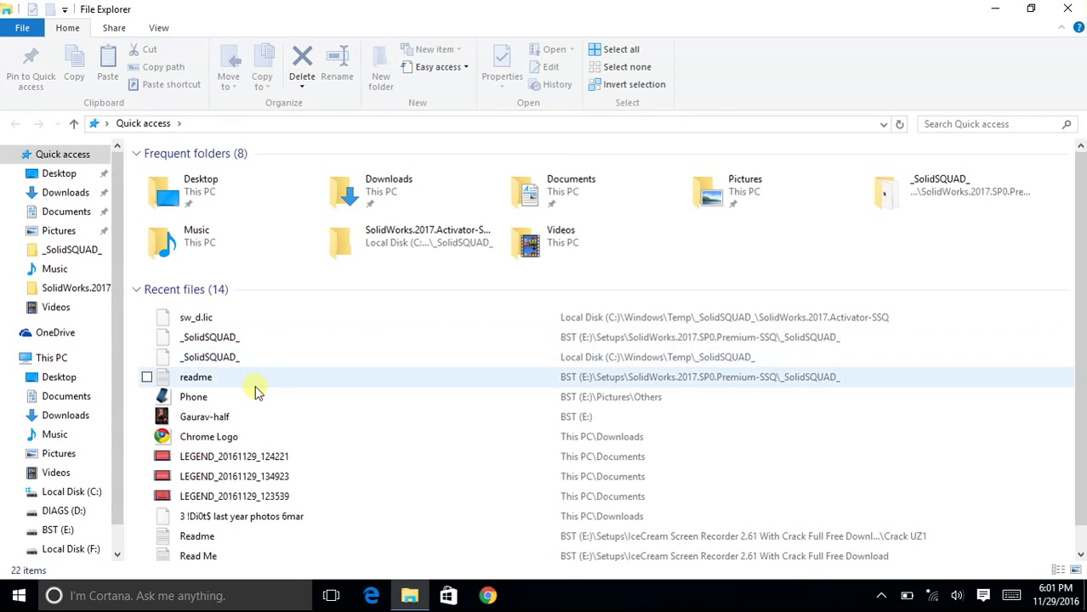
click(68, 530)
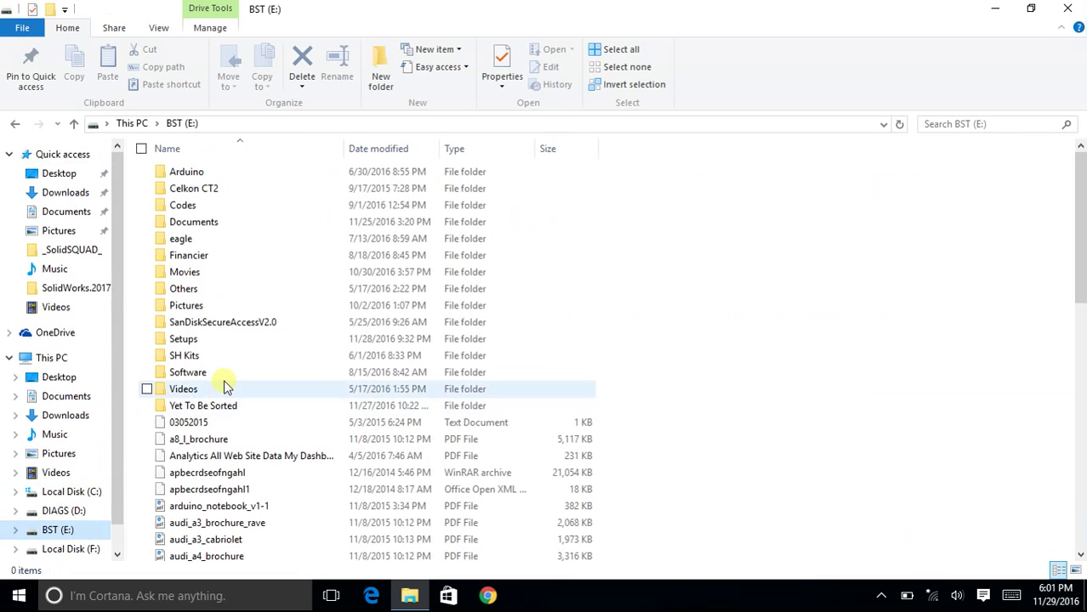
double_click(240, 340)
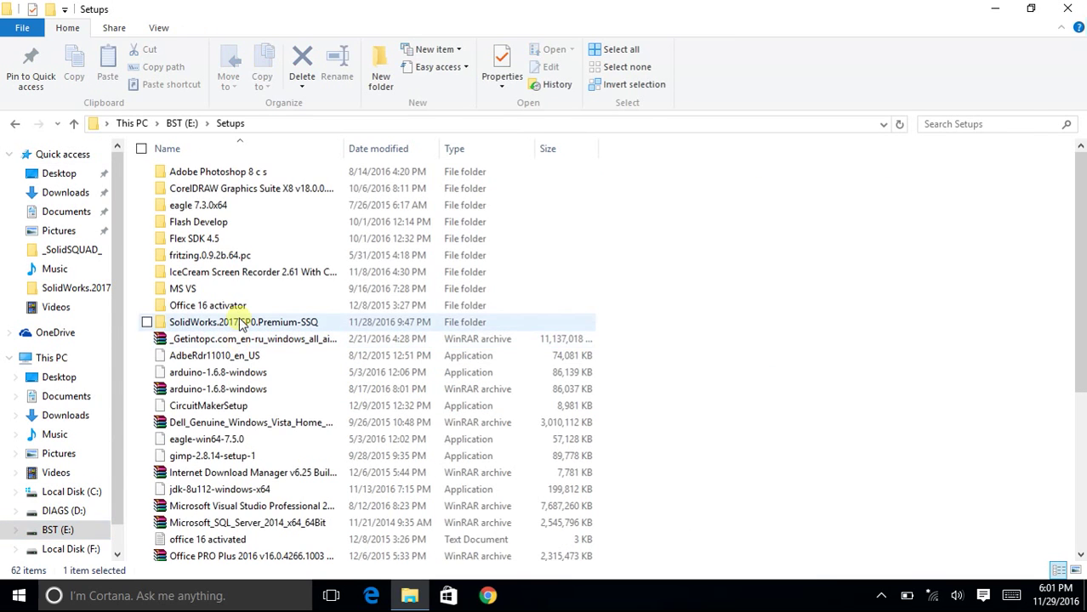
double_click(243, 323)
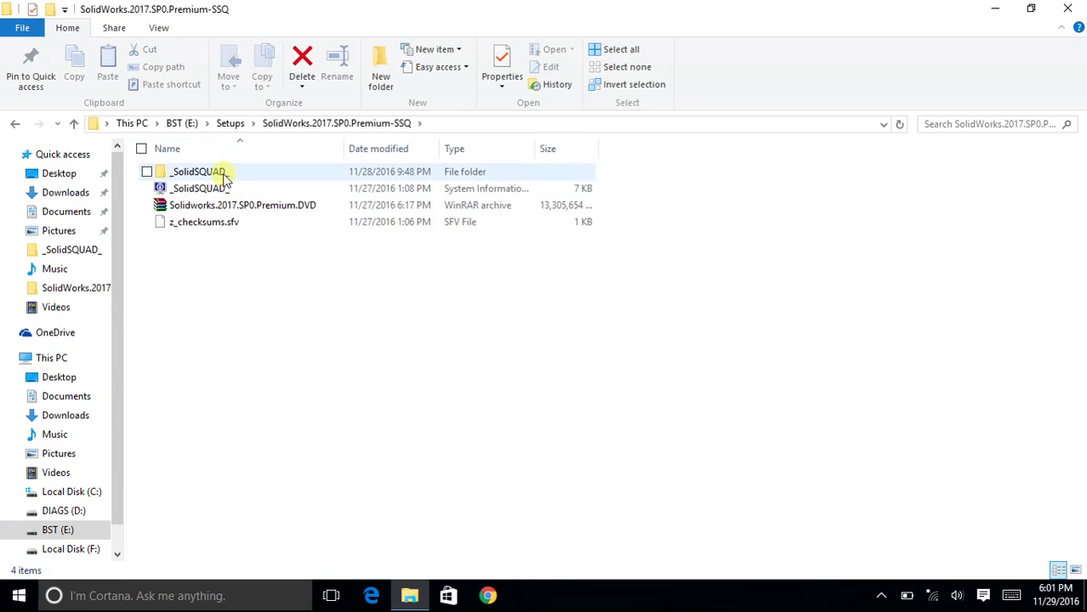
double_click(205, 173)
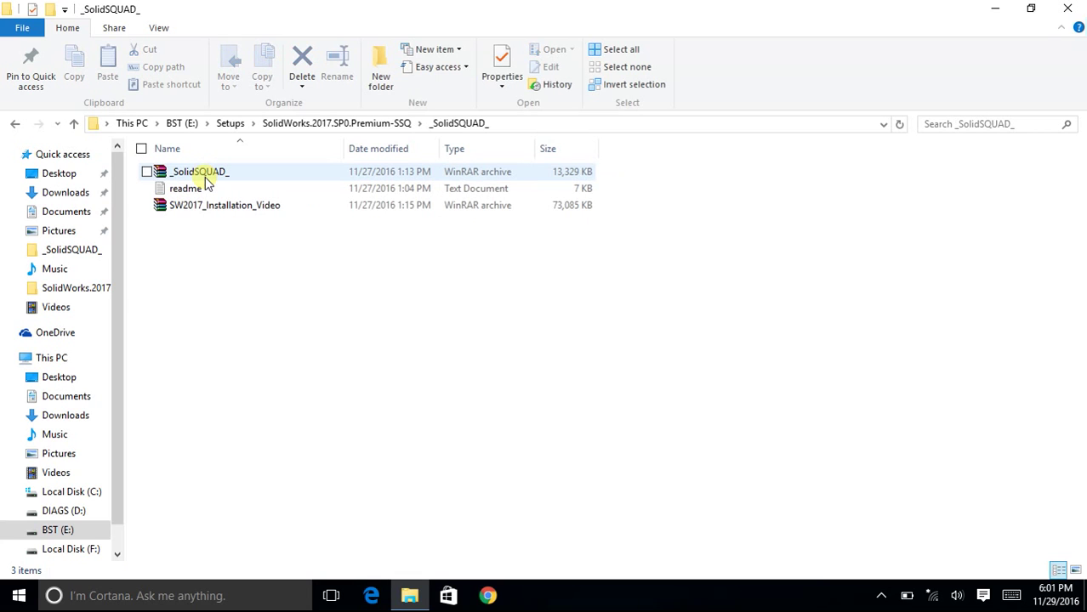
double_click(205, 182)
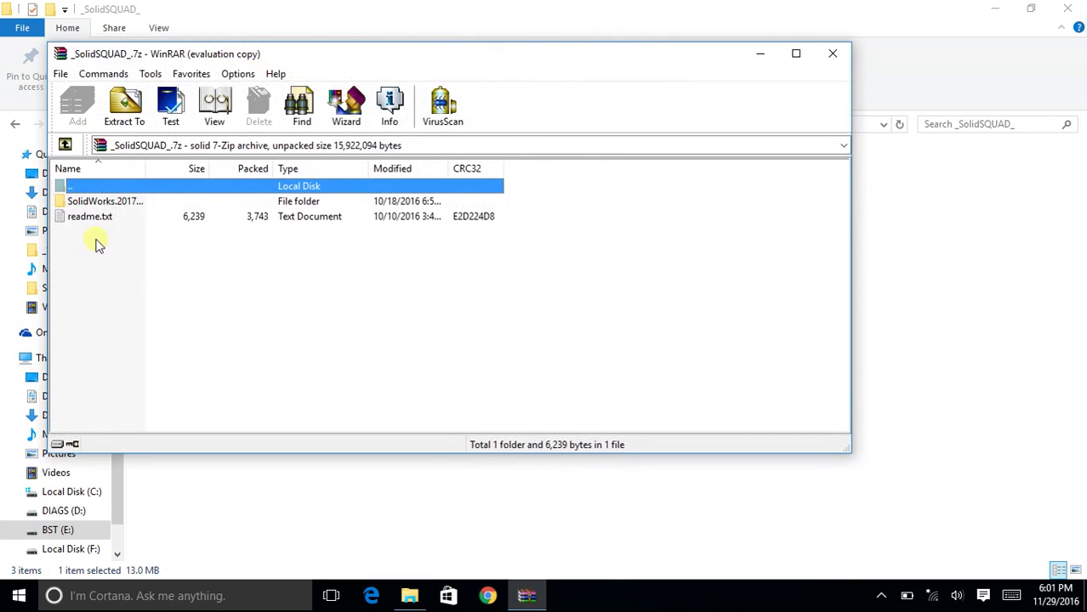
double_click(101, 204)
click(99, 233)
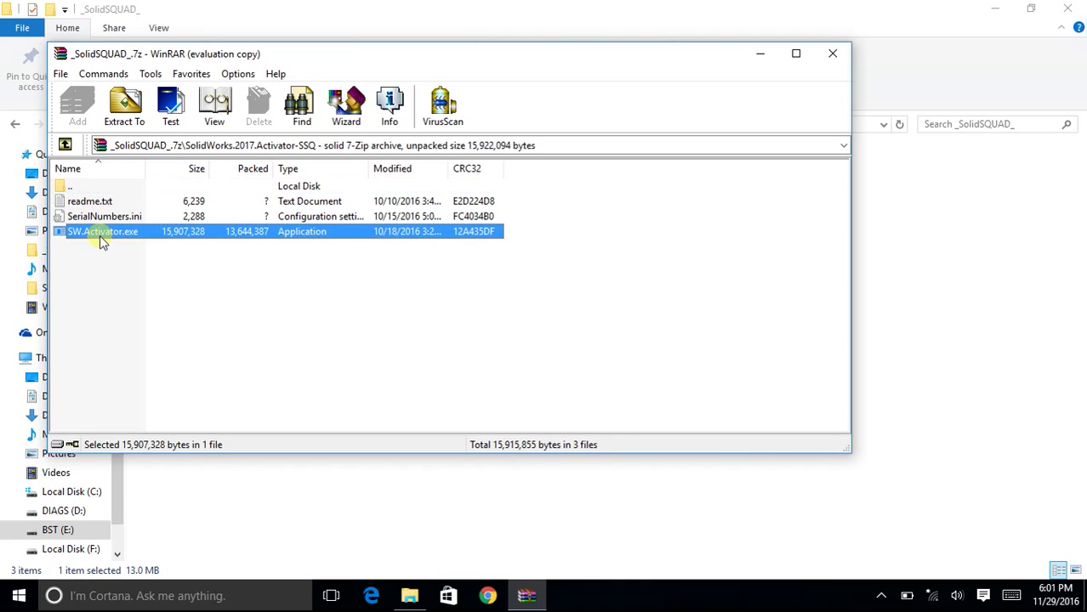
click(833, 56)
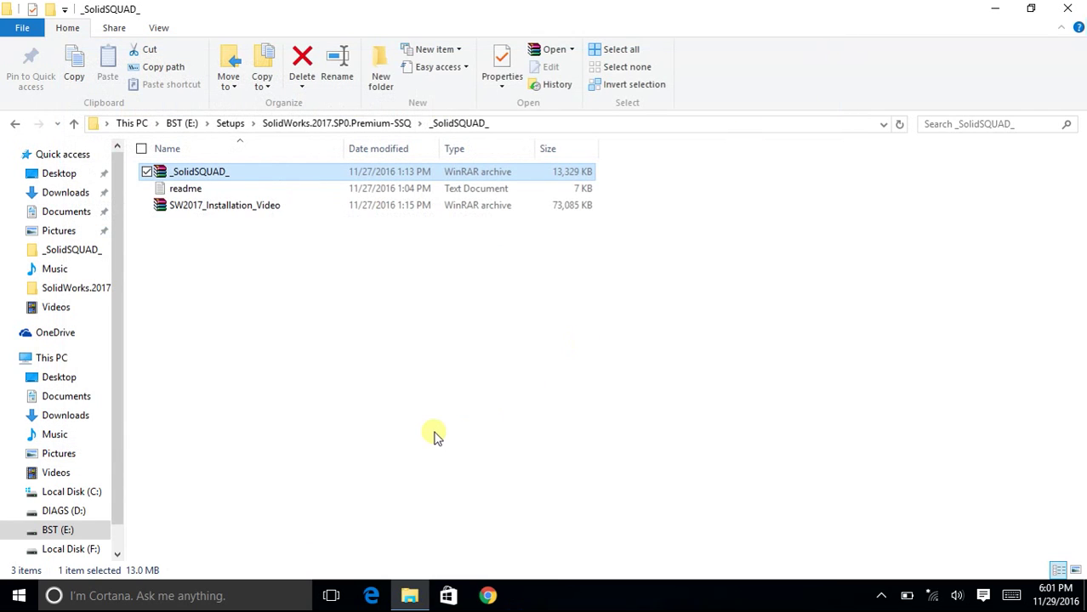
Go to C:\Windows\Temp\_SolidSQUAD_\SolidWorks.2017.Activator-SSQ
click(204, 338)
click(73, 492)
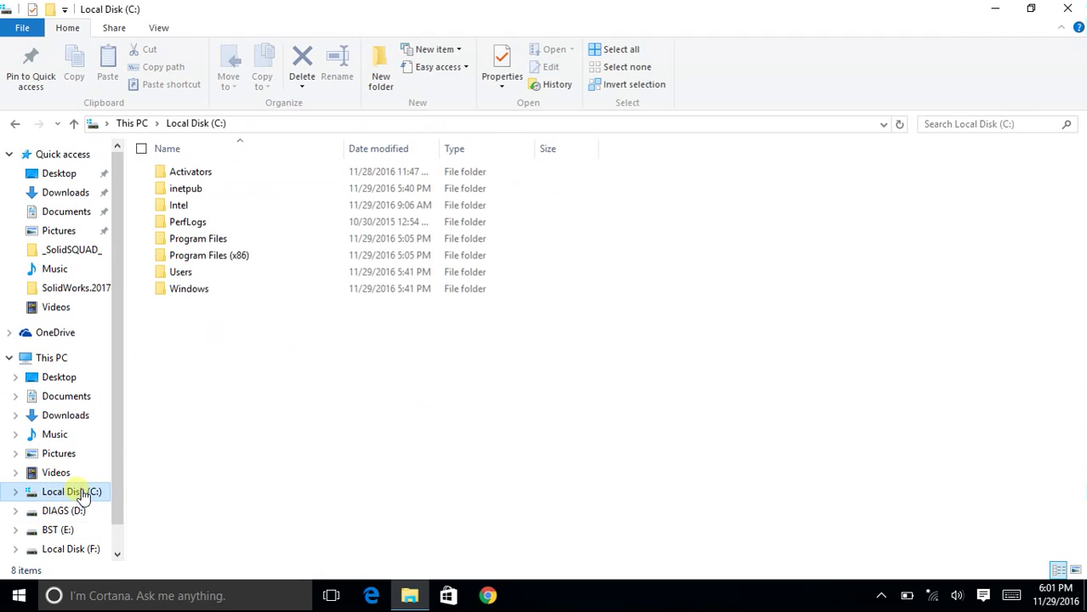
double_click(238, 290)
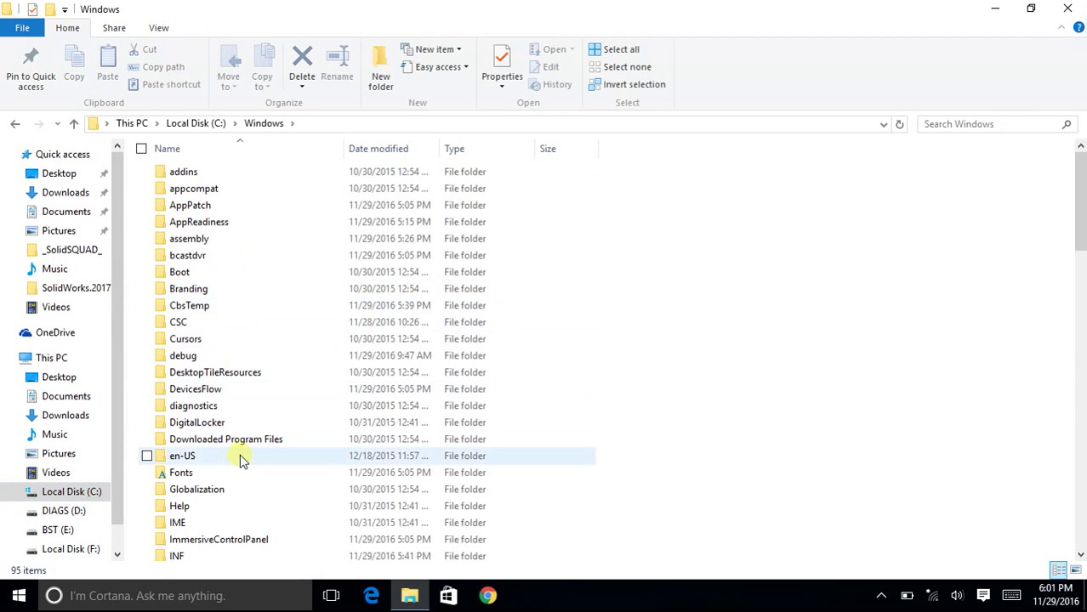
scroll(243, 468, down, 4)
scroll(242, 467, down, 11)
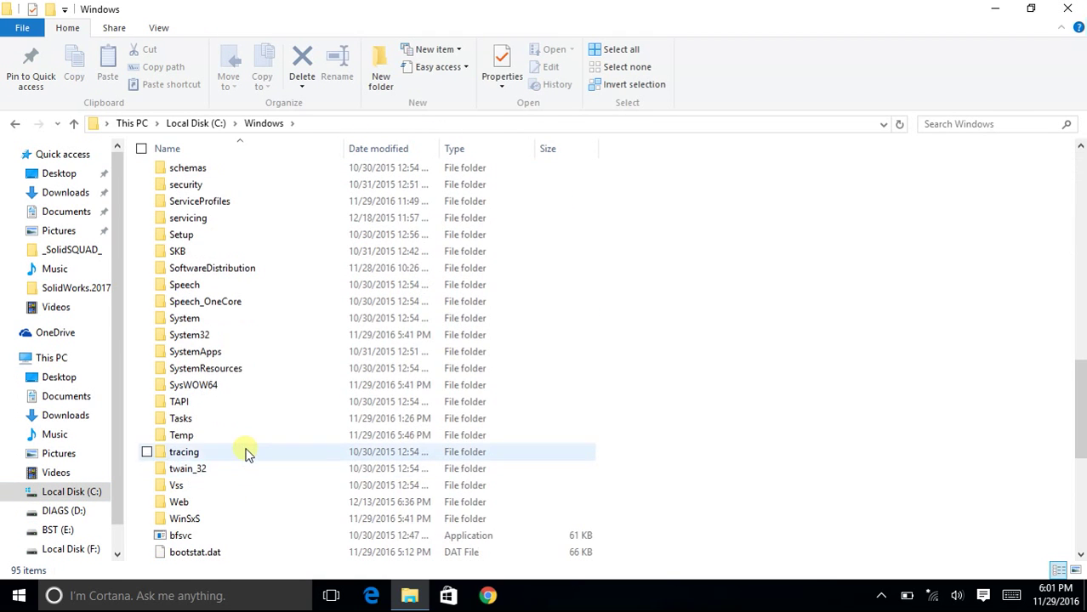
double_click(249, 437)
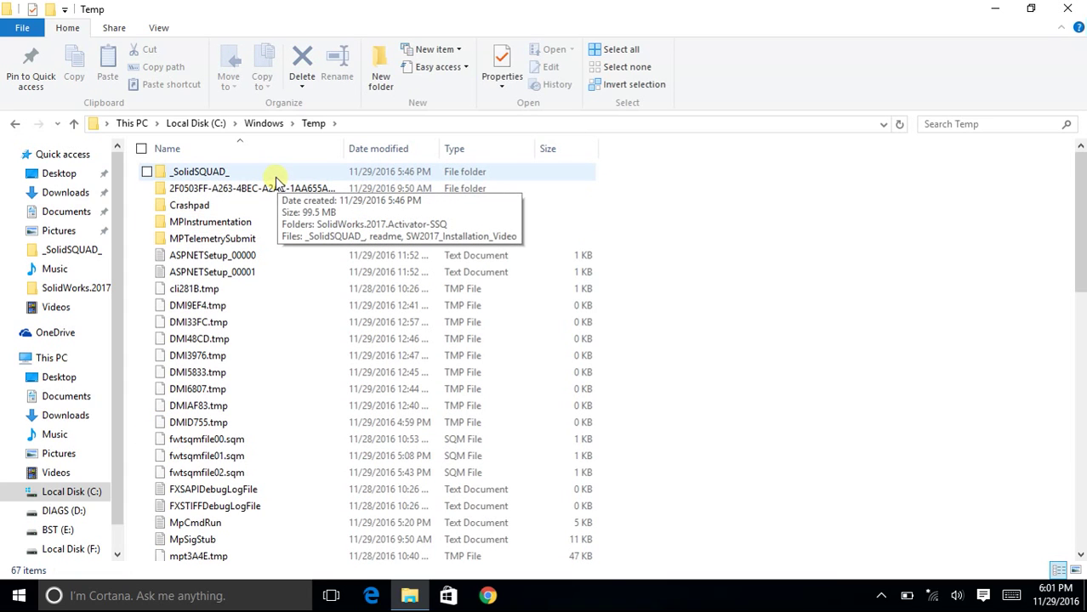
double_click(274, 176)
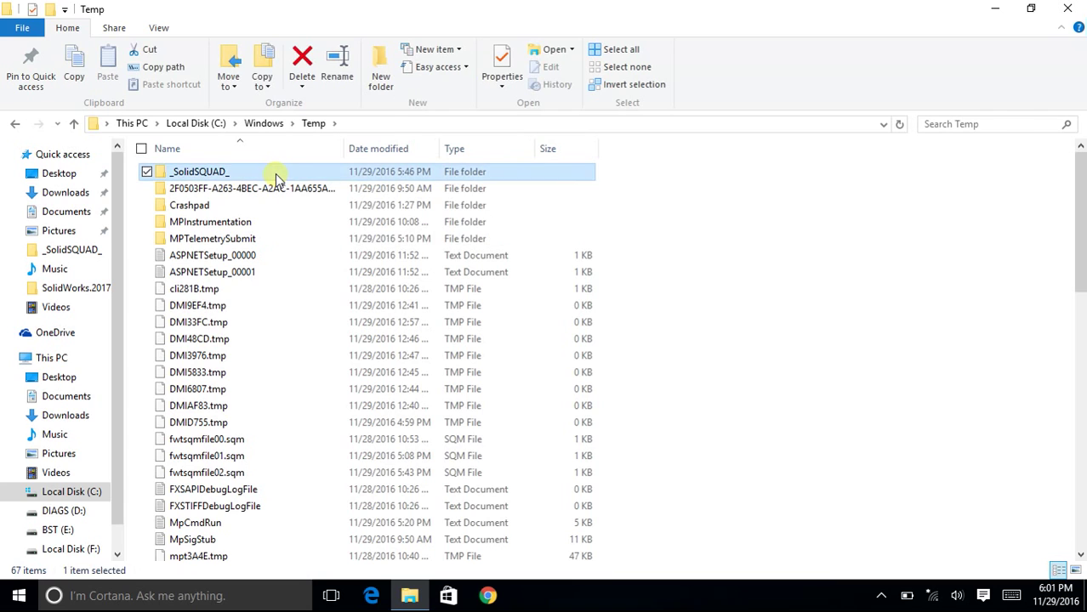
double_click(214, 173)
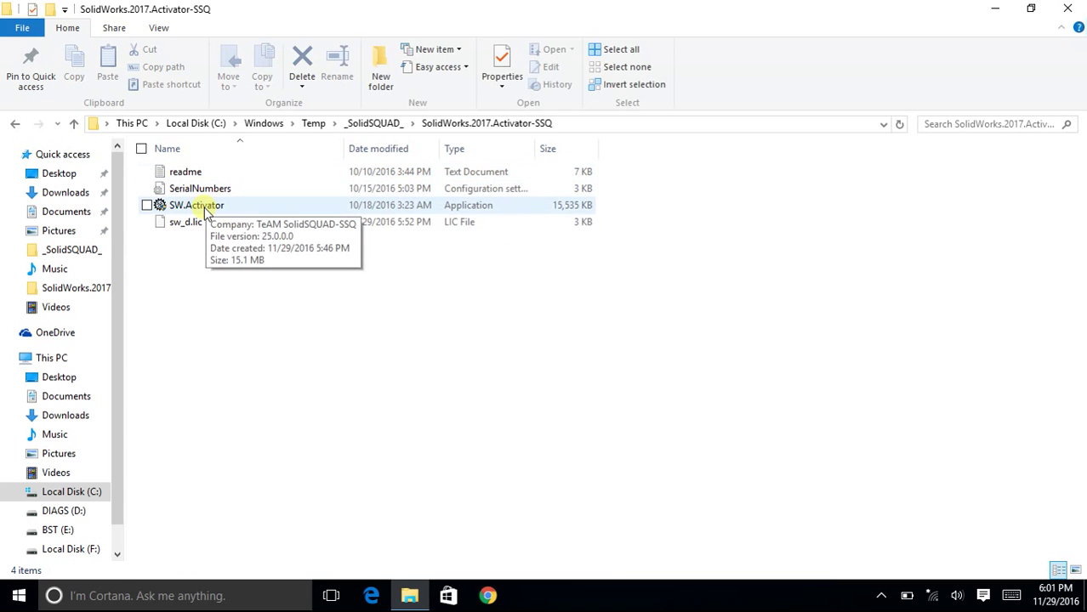
Launch SW.Activator and bring up its context menu to run it elevated
double_click(204, 209)
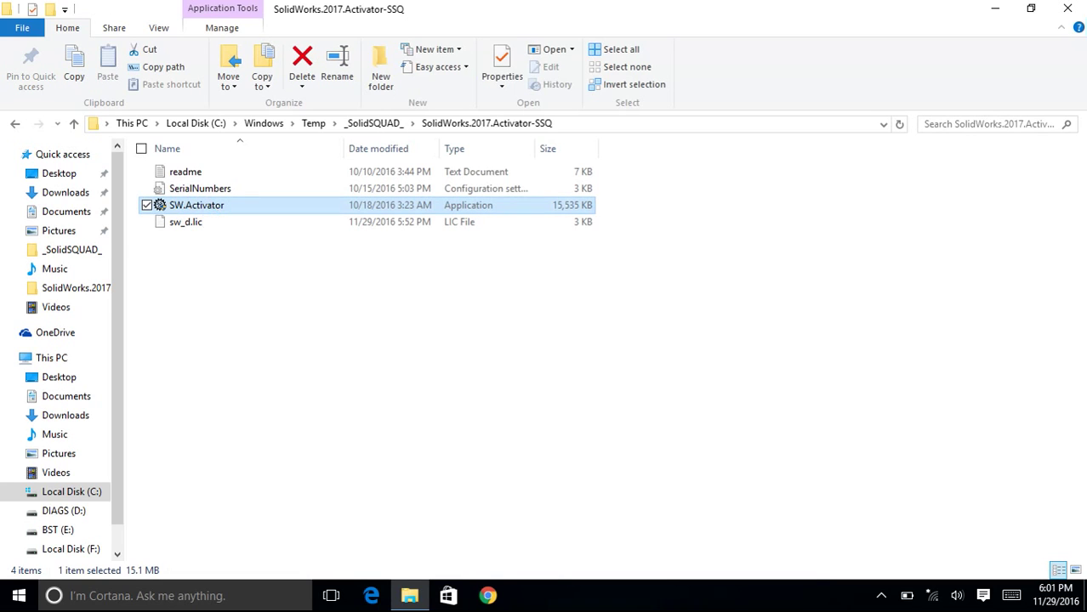
double_click(204, 209)
right_click(199, 205)
Run the Activator as administrator and force Local Activation serial numbers for all products
click(191, 235)
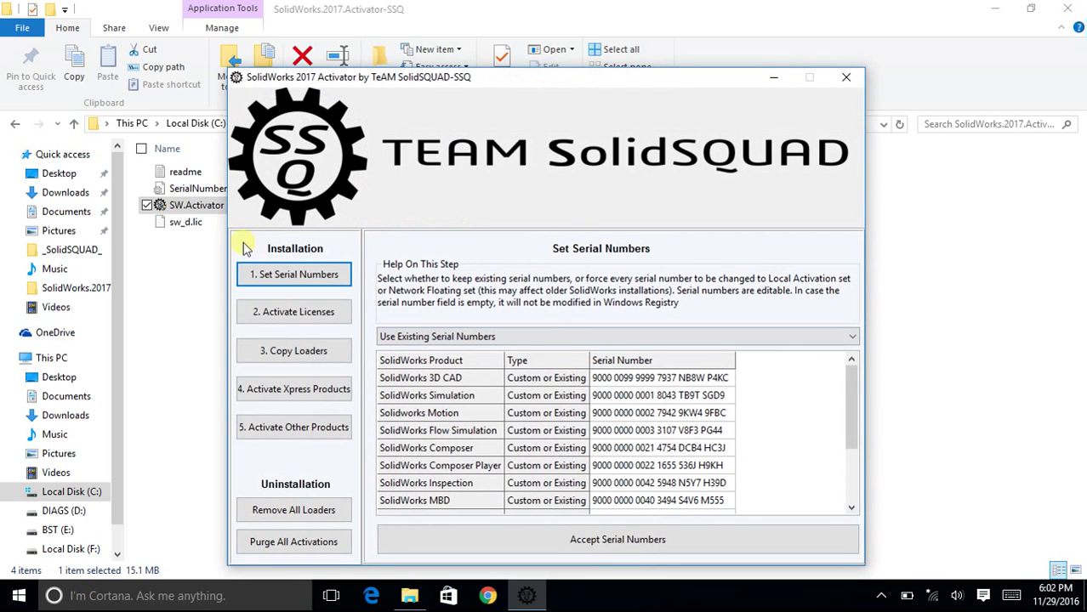
click(297, 278)
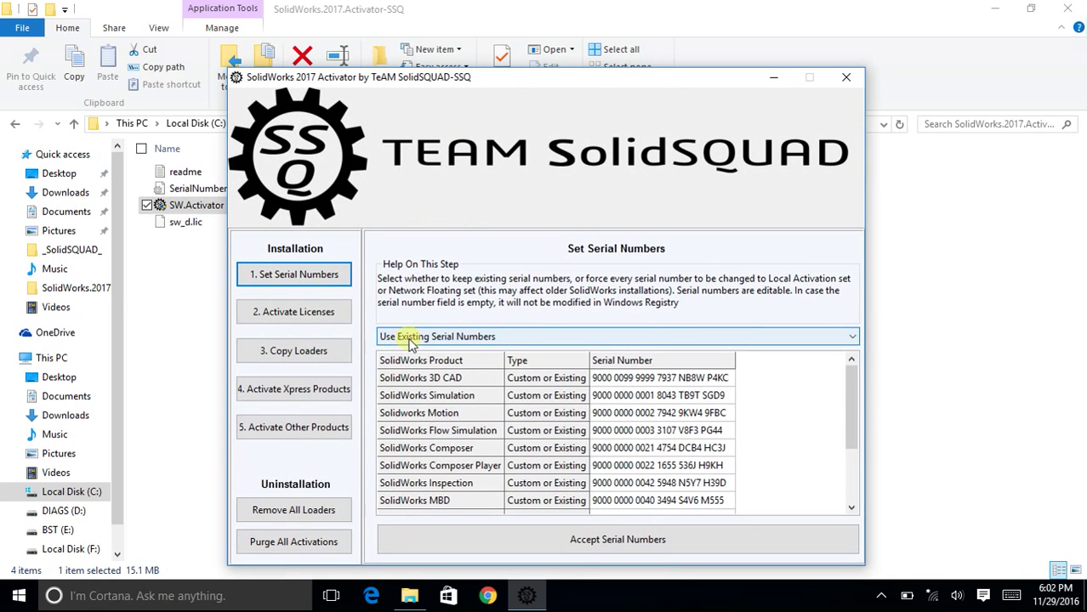
click(804, 339)
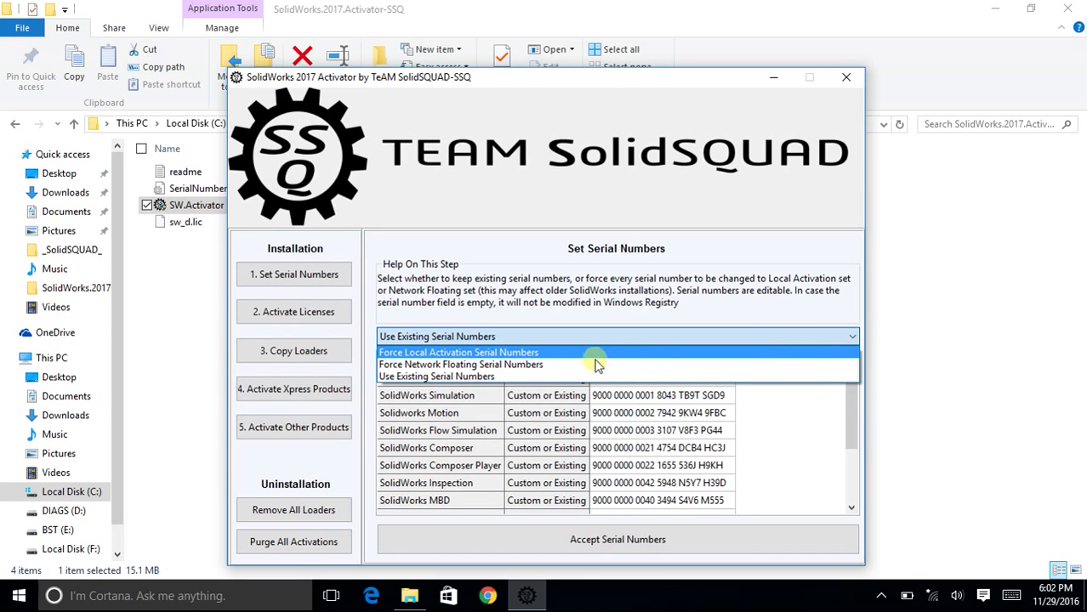
click(419, 352)
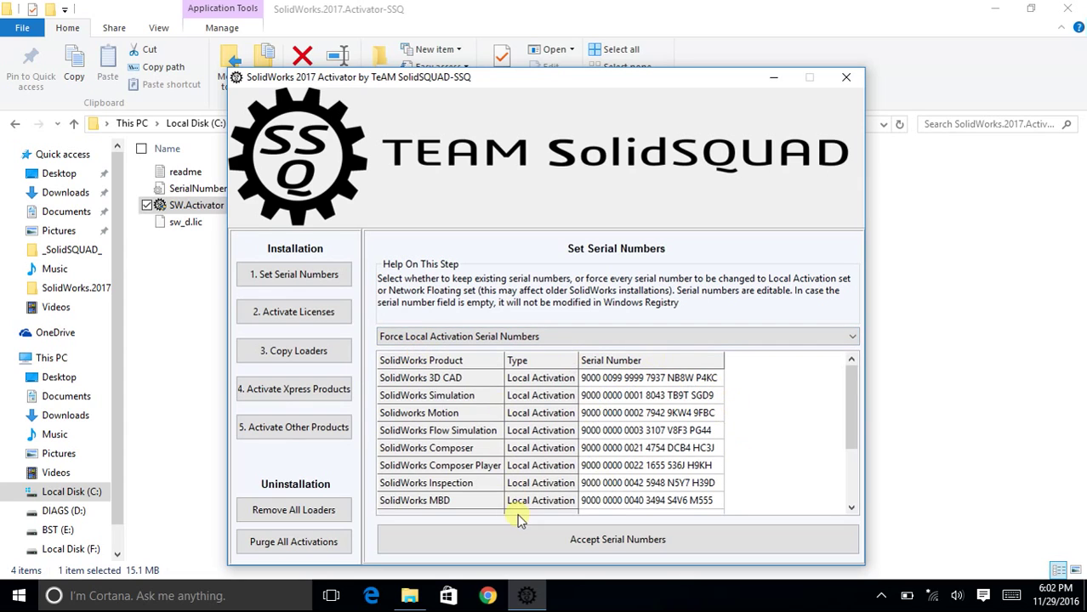
click(522, 541)
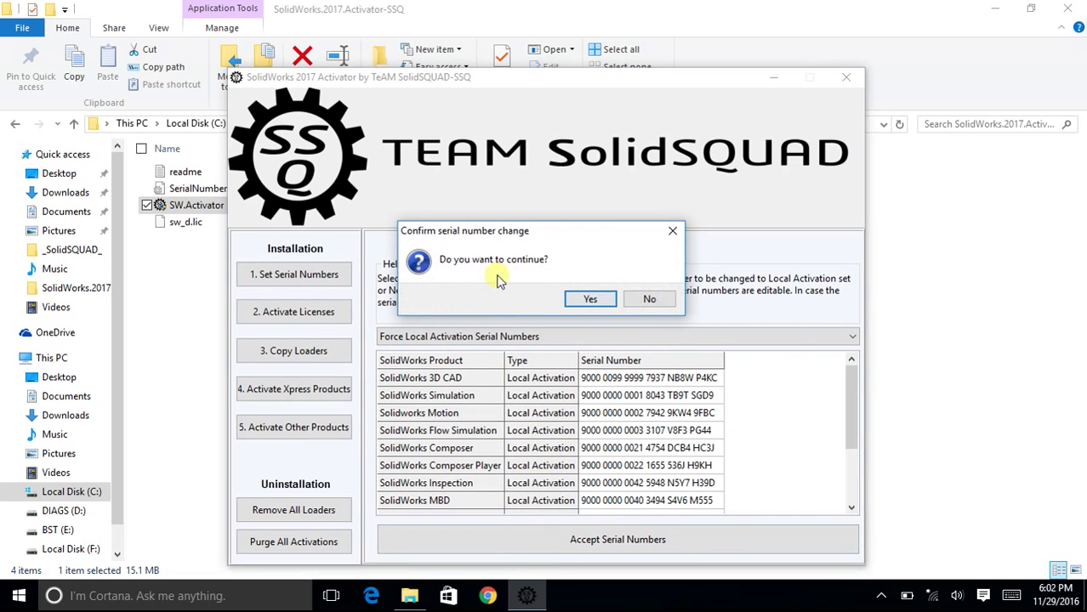
click(578, 304)
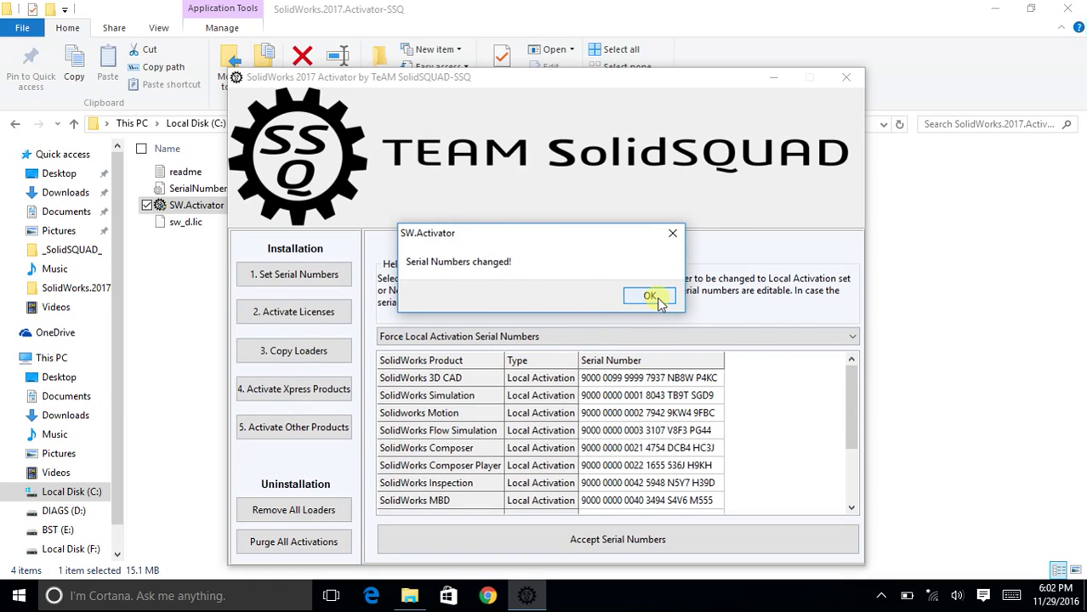
click(651, 298)
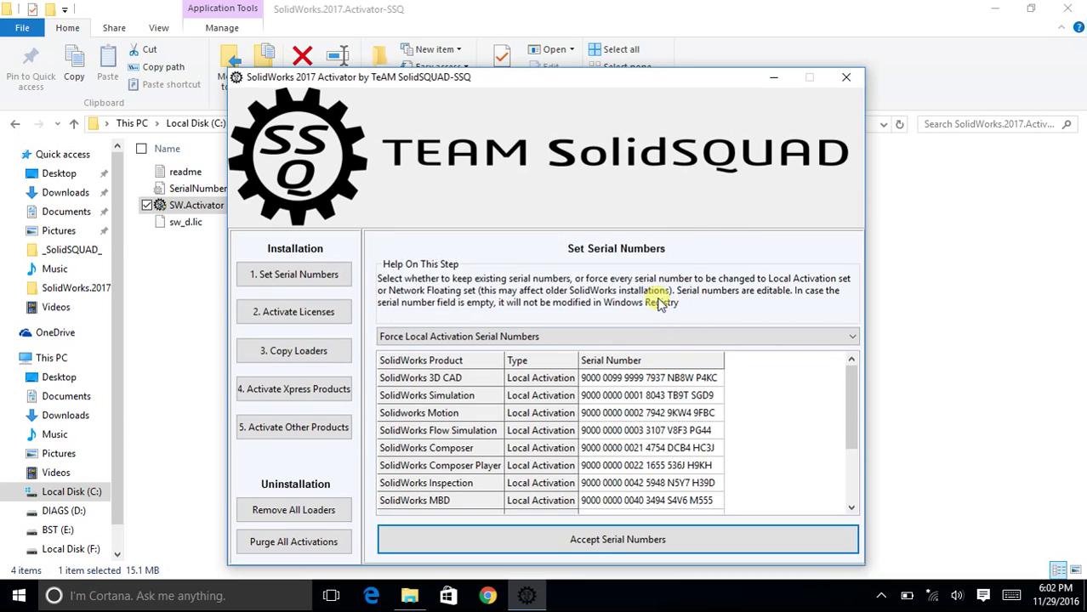
click(311, 314)
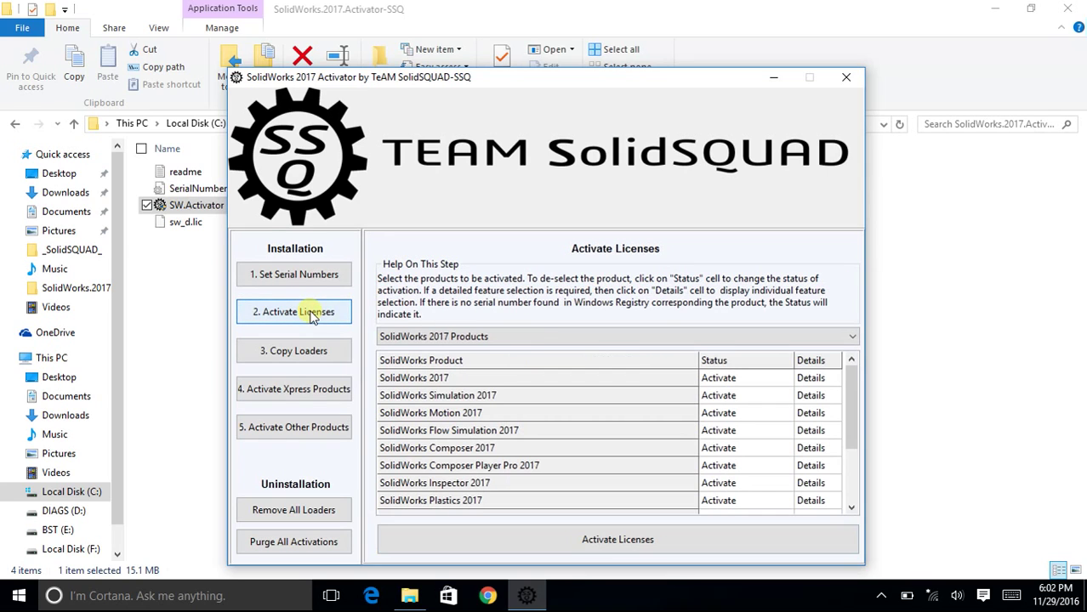
Activate licenses for SolidWorks 2017 Products, leaving every product on Activate, and confirm
click(491, 337)
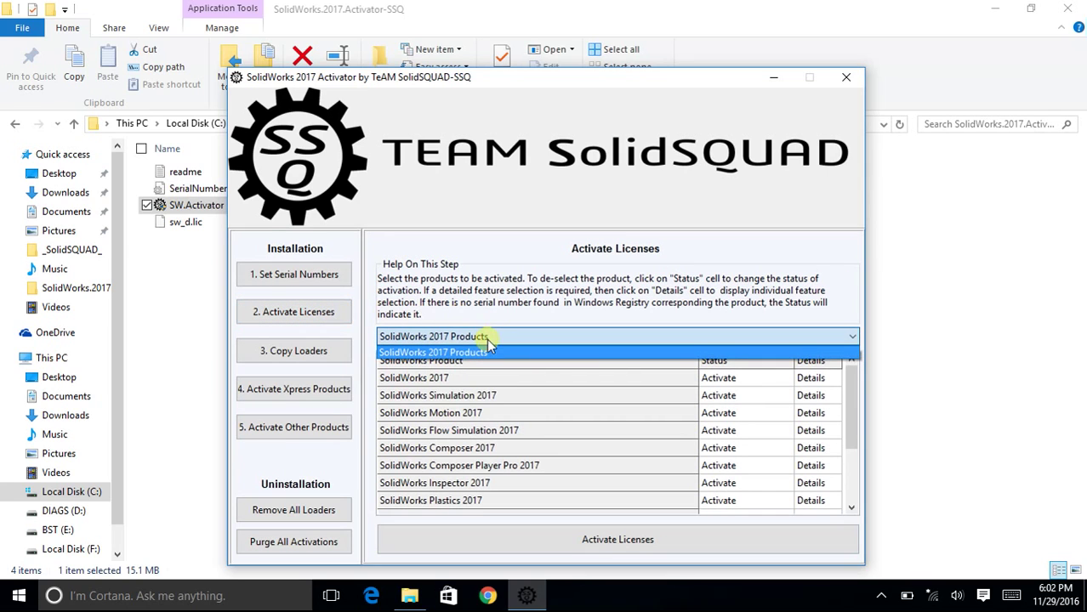
click(443, 354)
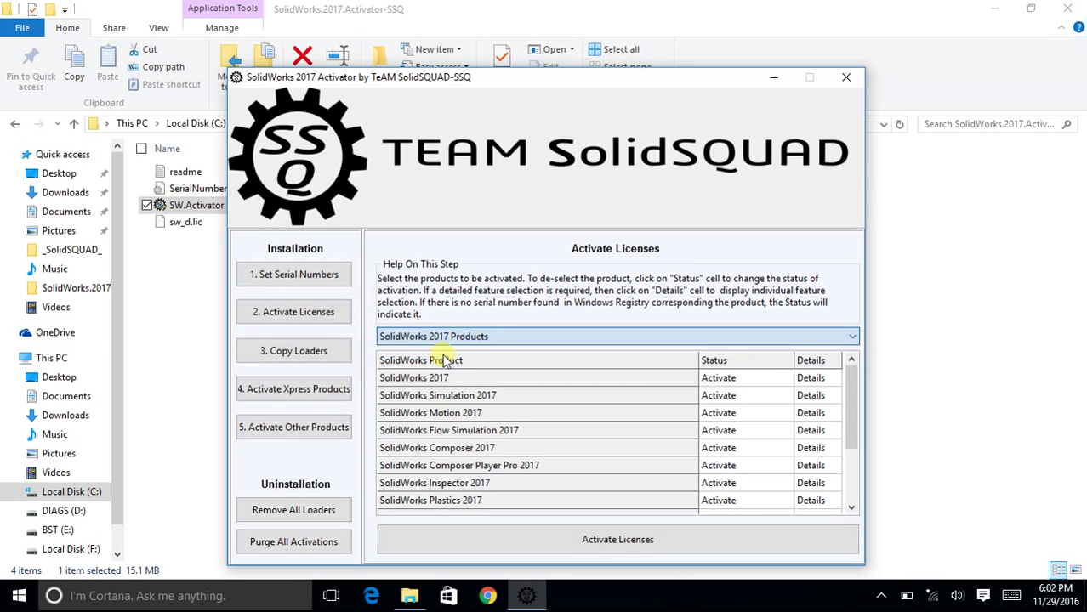
click(725, 385)
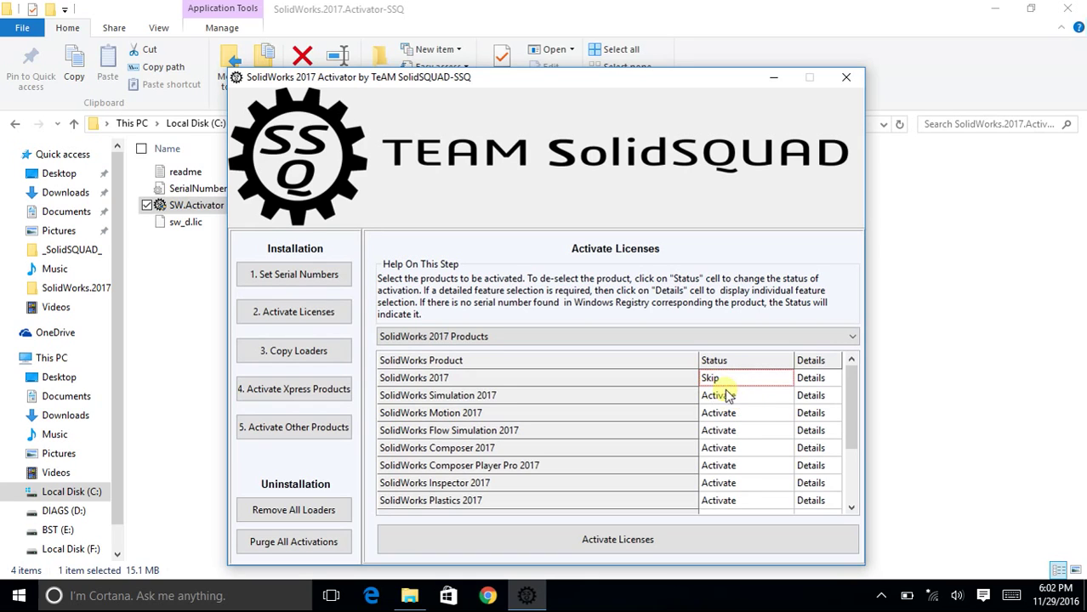
click(723, 383)
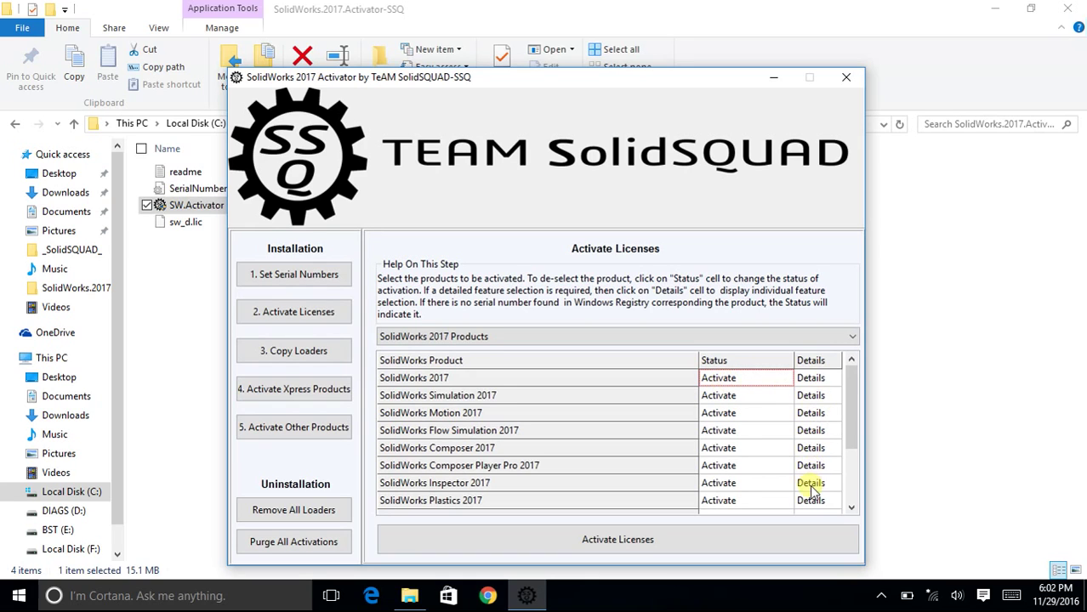
click(608, 545)
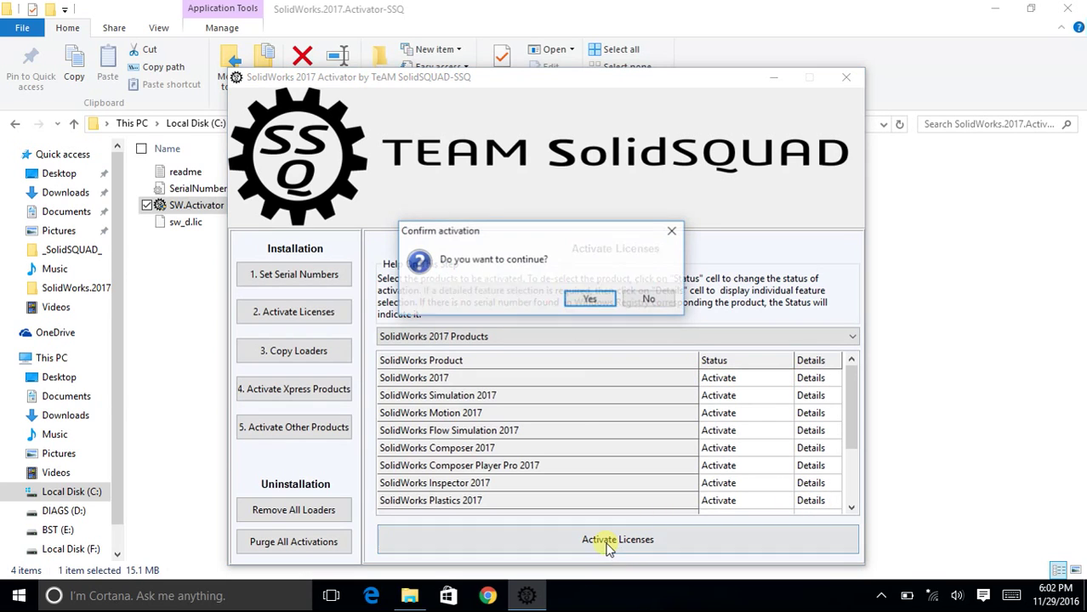
click(593, 300)
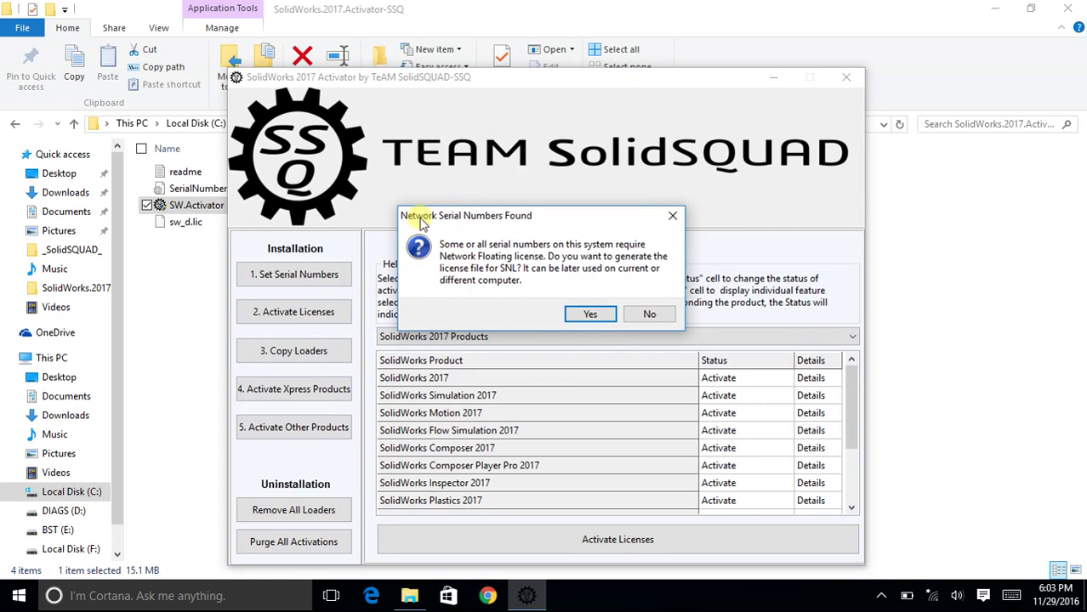
Save the network license as sw_d.lic, acknowledge activation, and close the Activator and Explorer
click(577, 315)
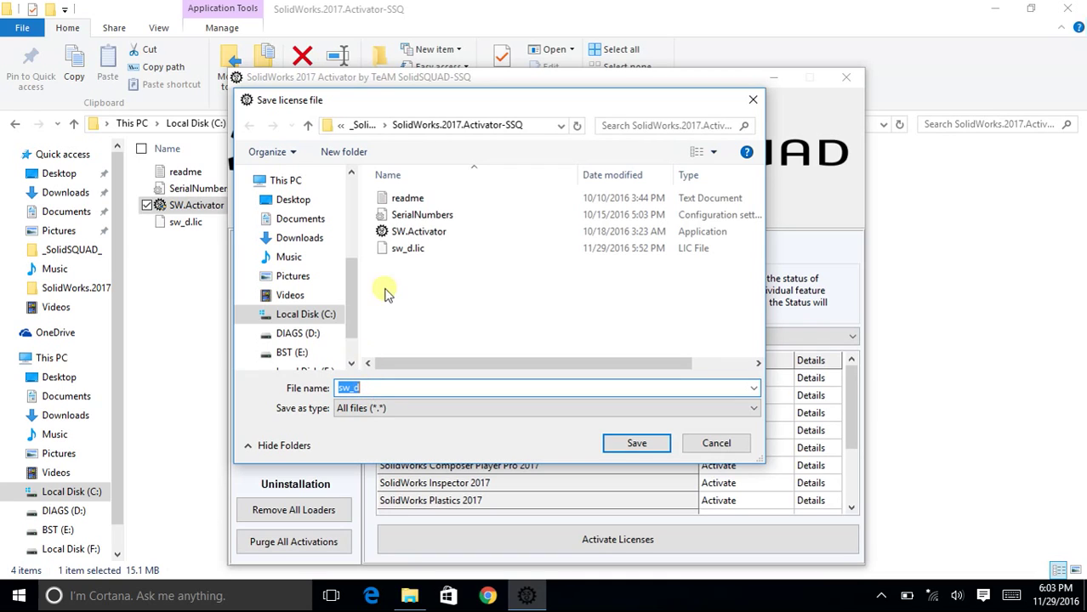
click(412, 255)
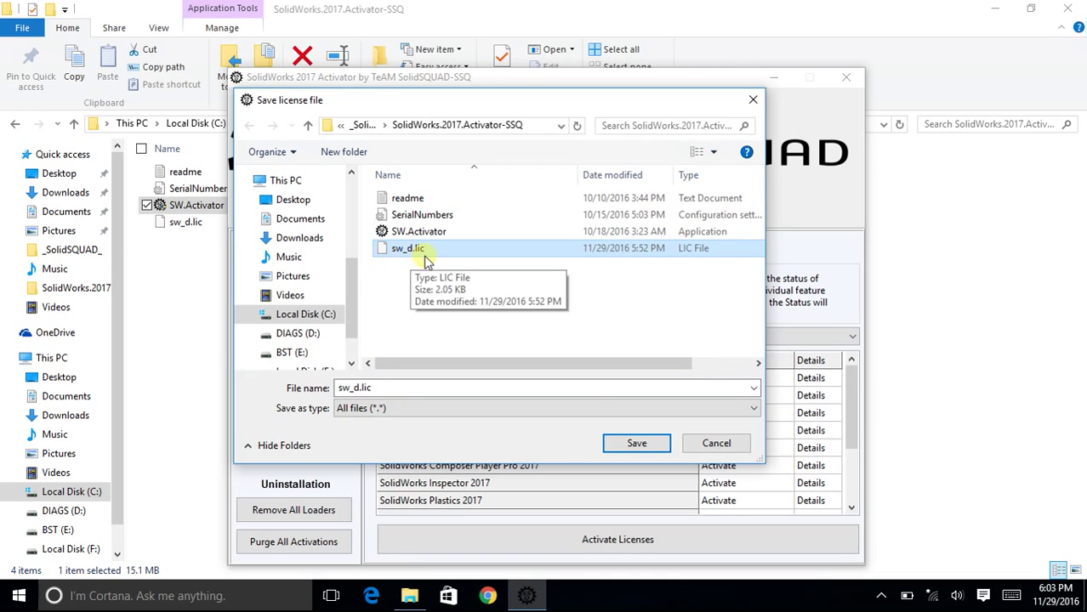
click(636, 442)
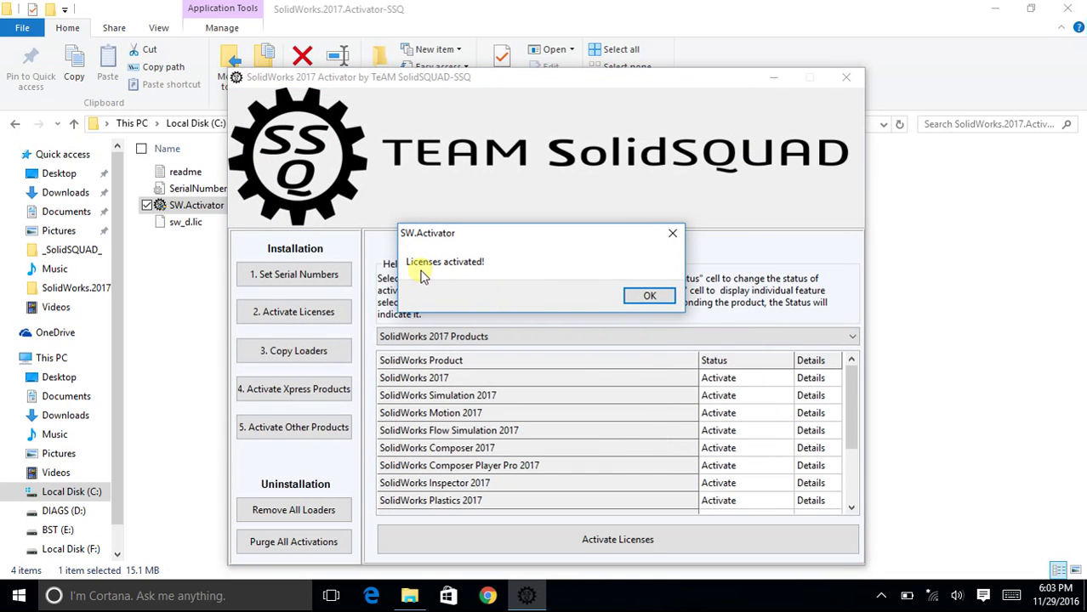
click(631, 295)
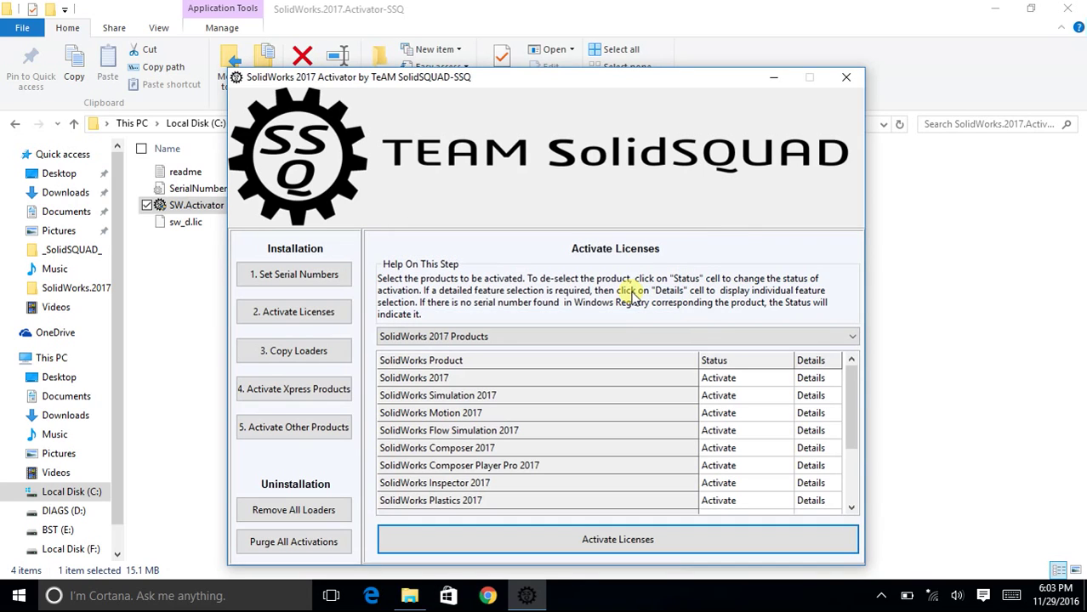
click(847, 78)
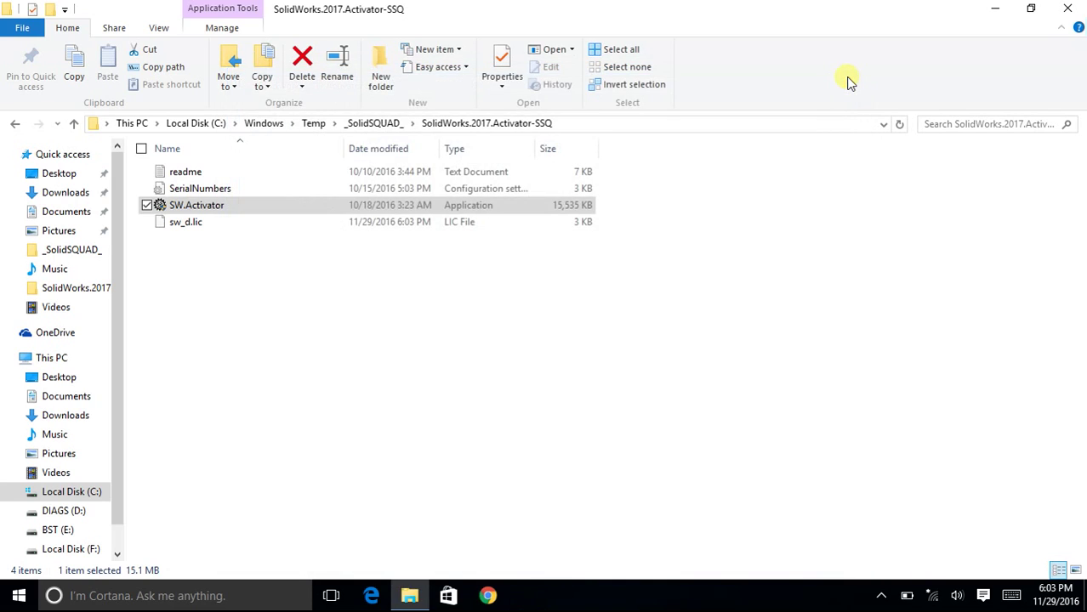
click(1067, 9)
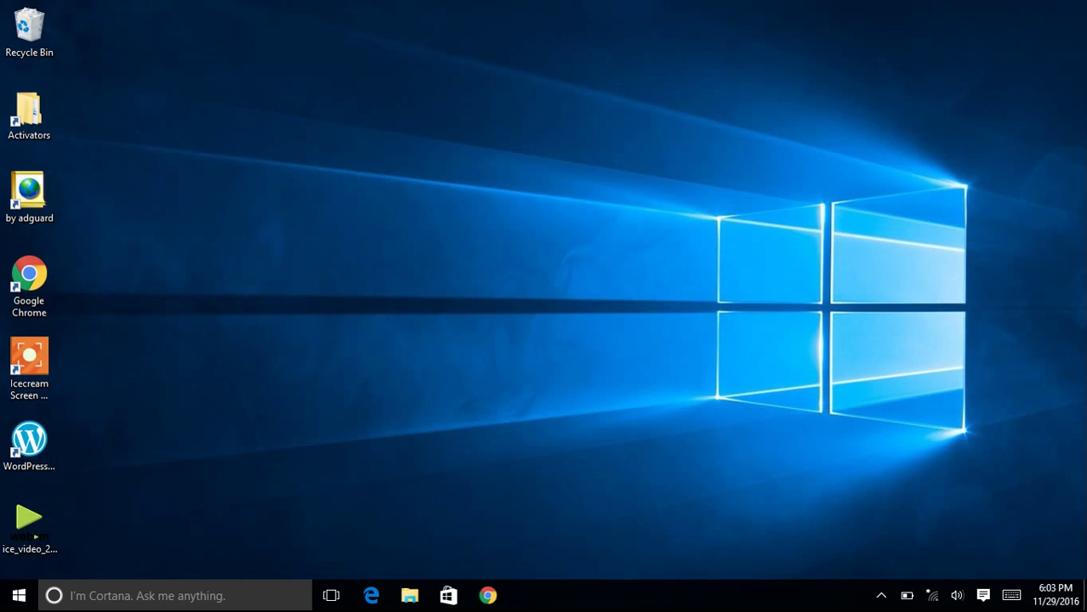